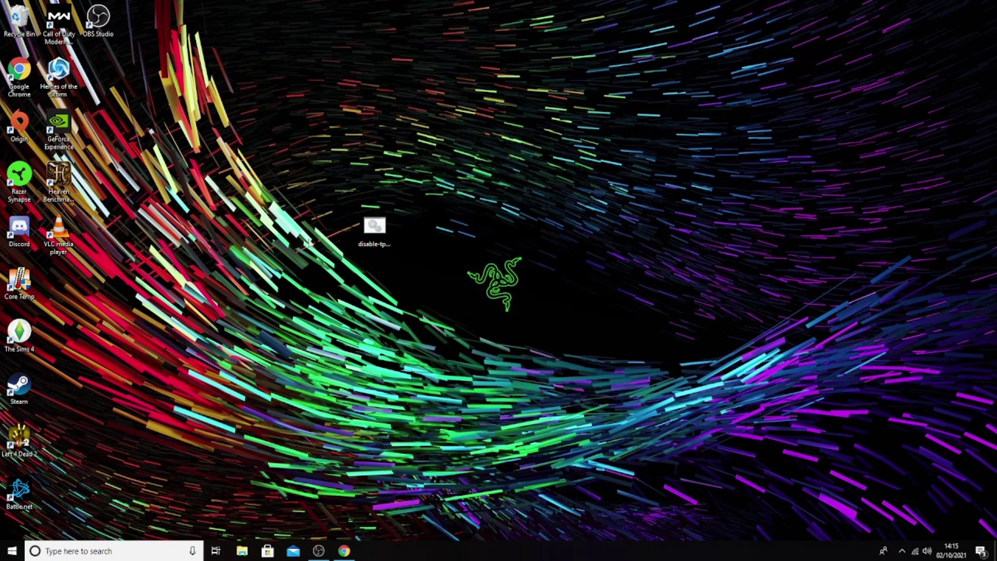
# Select and deselect the disable-tpm-check file on the desktop, then open and close the clock flyout.
pyautogui.click(374, 231)
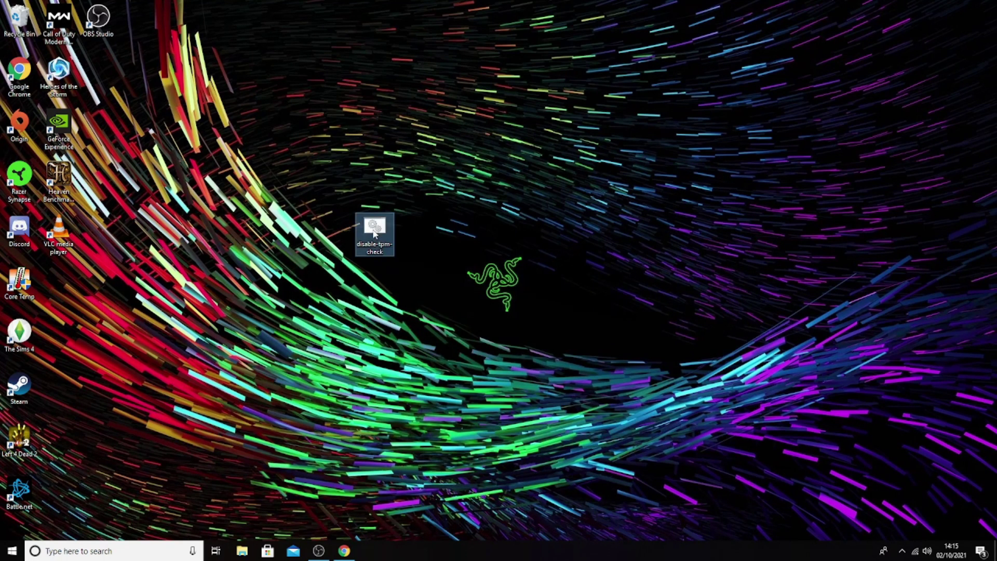
pyautogui.click(455, 251)
pyautogui.moveTo(344, 550)
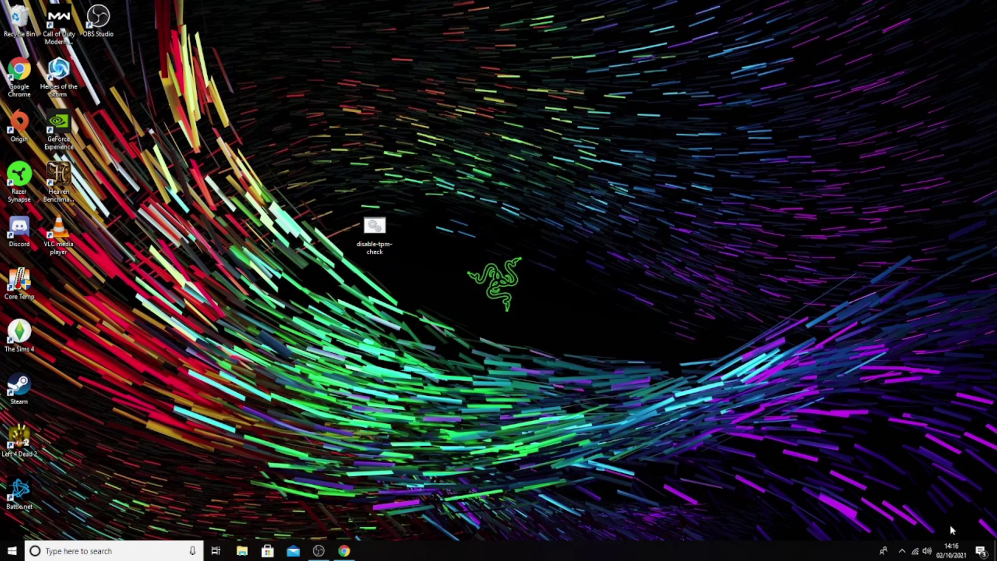
pyautogui.click(951, 552)
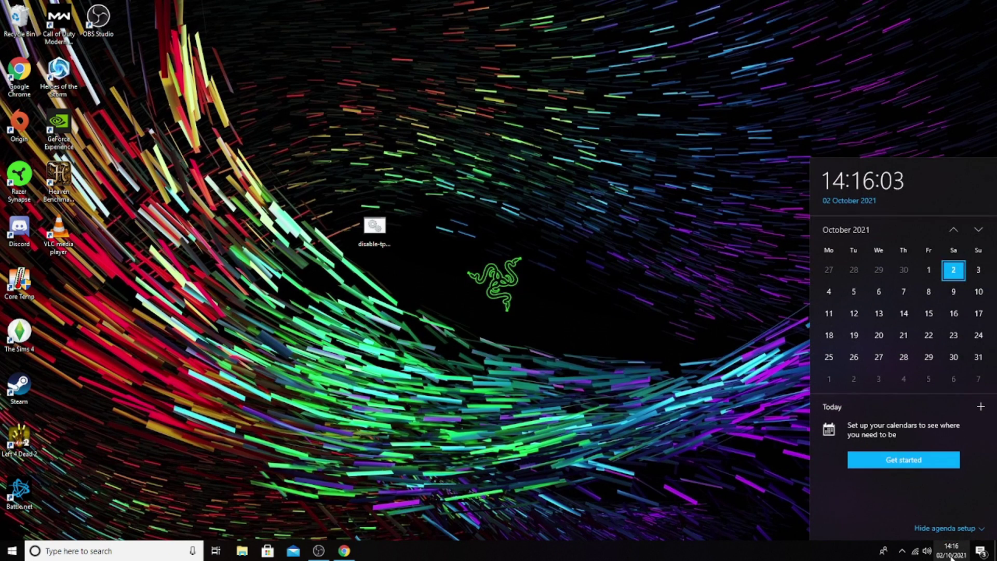
pyautogui.click(939, 556)
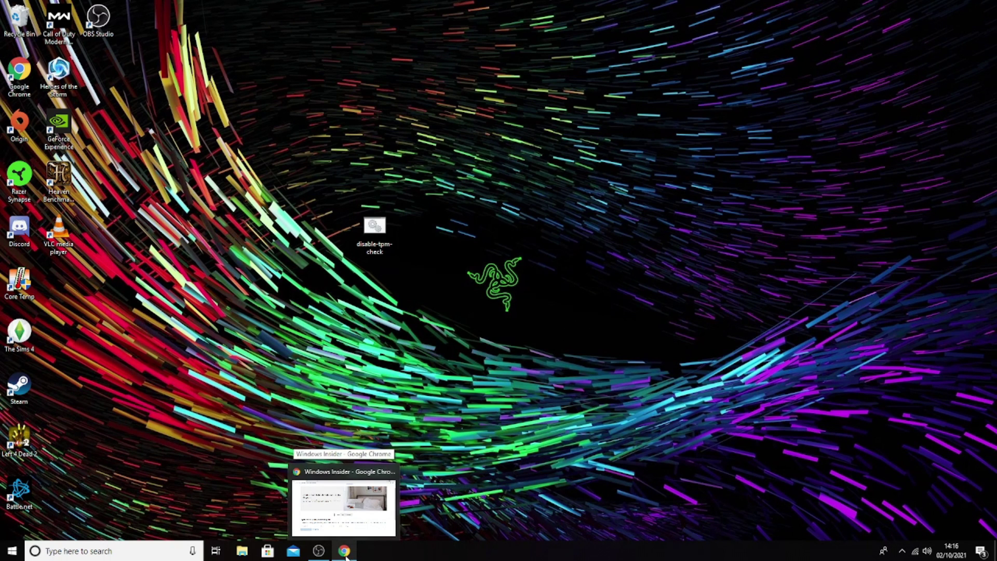
# Restore the Windows Insider getting-started page in Chrome and scroll down it.
pyautogui.click(345, 554)
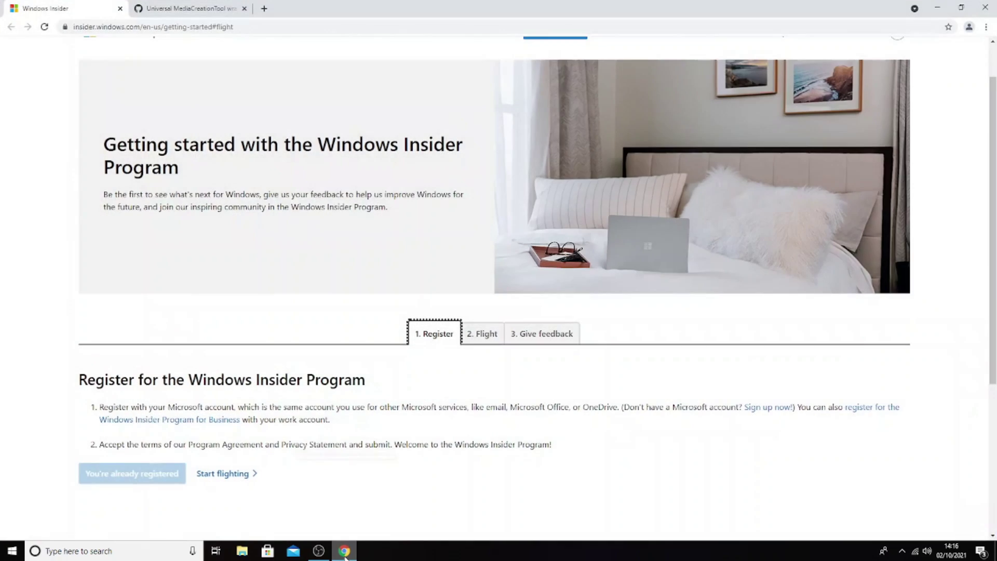
pyautogui.click(197, 26)
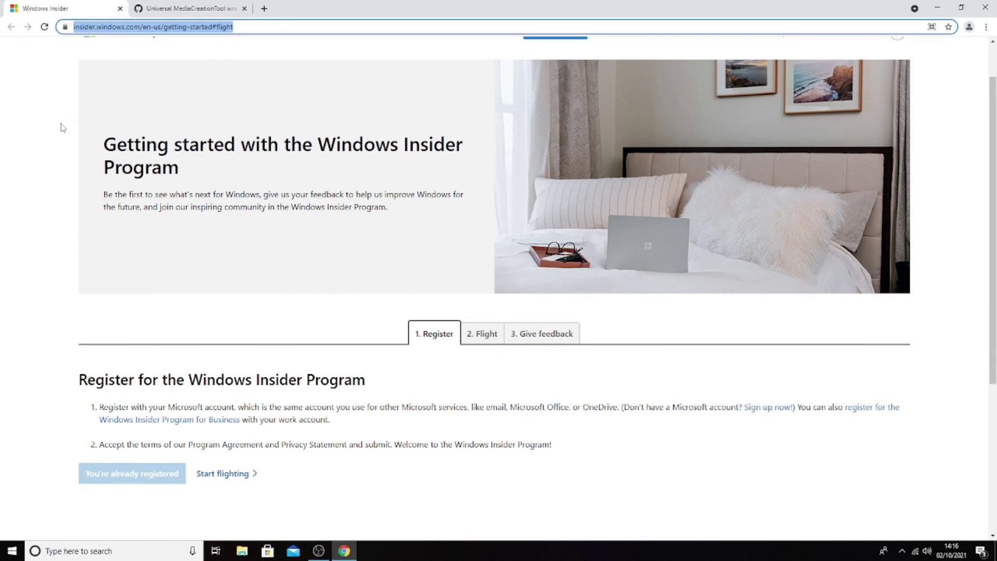
pyautogui.click(54, 138)
pyautogui.scroll(-1, 47, 156)
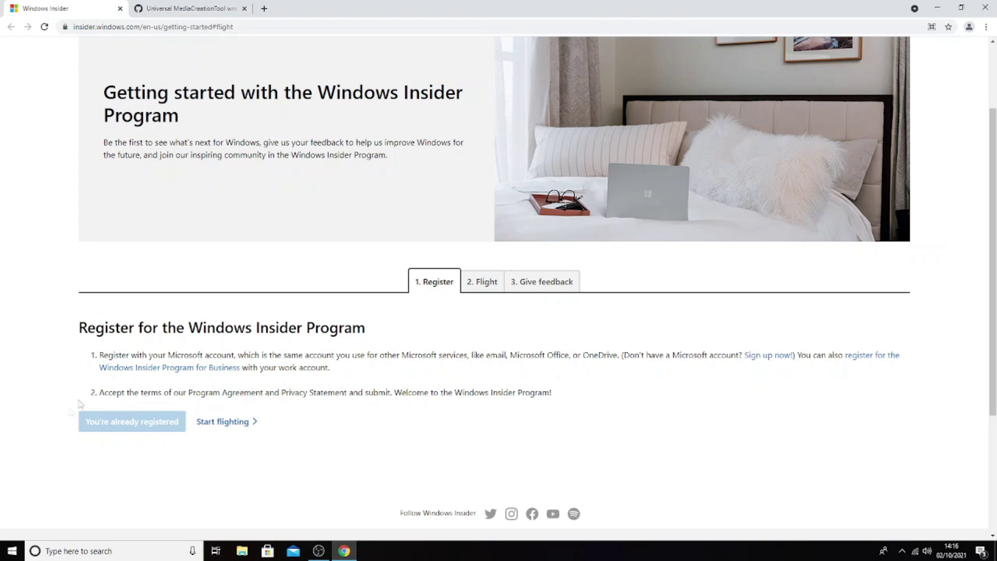
# Show the guide's '2. Flight' installation steps, then minimise Chrome.
pyautogui.click(480, 282)
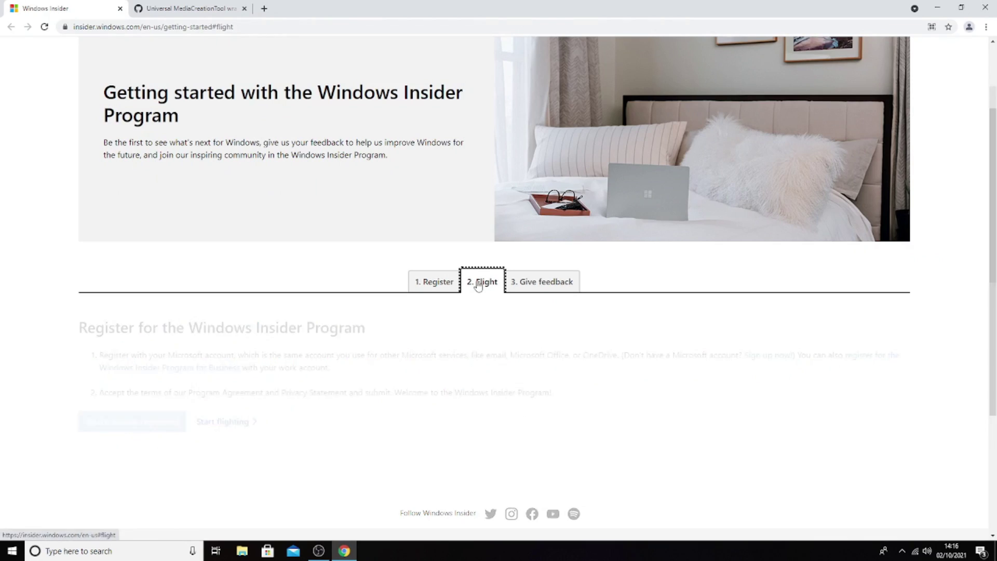
pyautogui.scroll(-2, 164, 355)
pyautogui.scroll(-4, 164, 355)
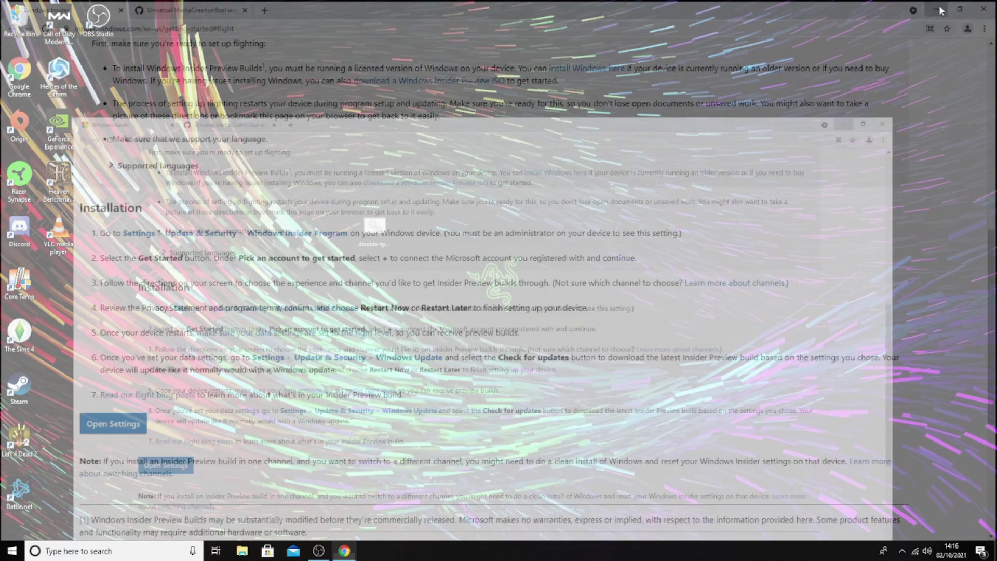
pyautogui.click(937, 7)
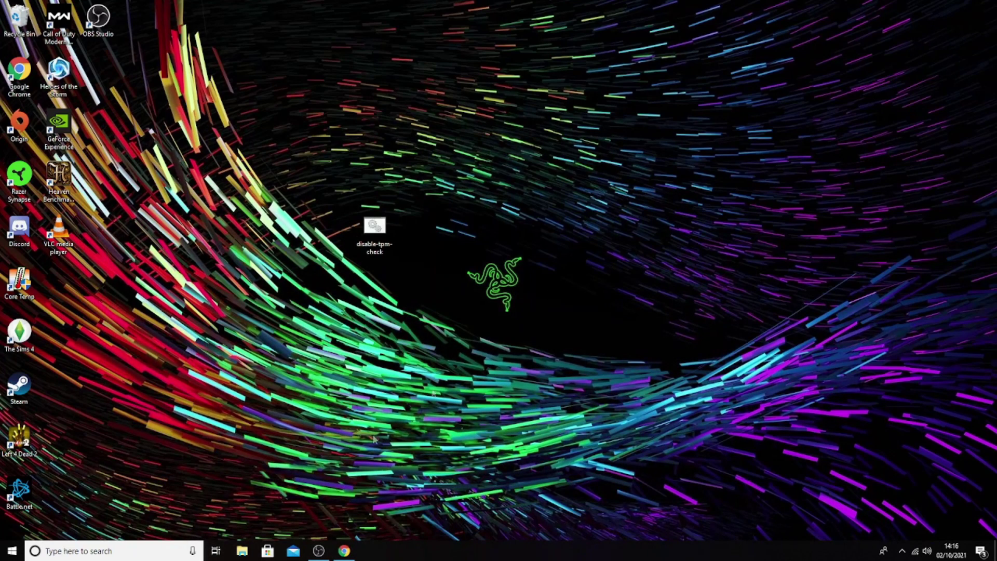
# Launch PC Health Check by searching 'pc hea' and reposition its window.
pyautogui.click(102, 555)
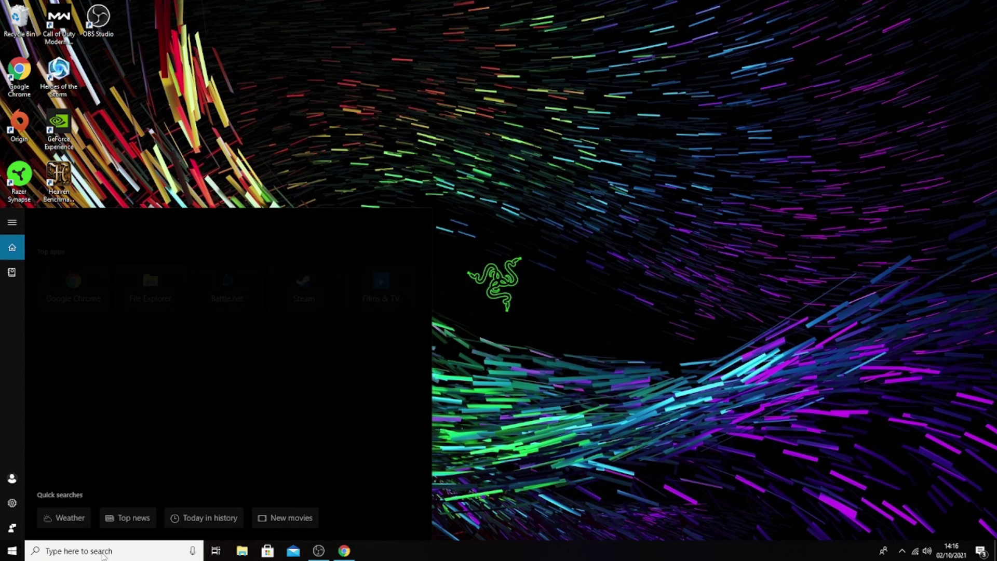
pyautogui.write('pc hea')
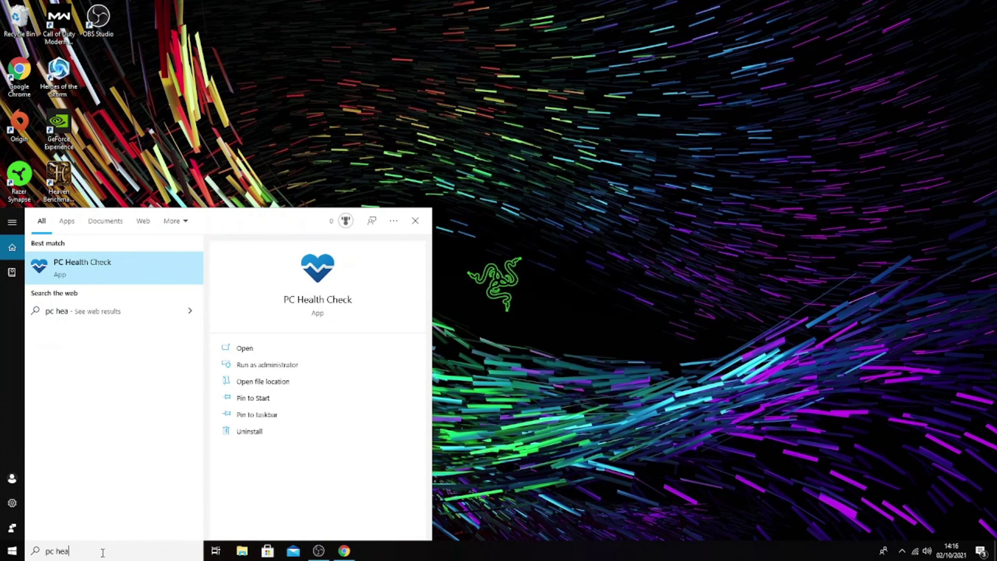
pyautogui.press('Return')
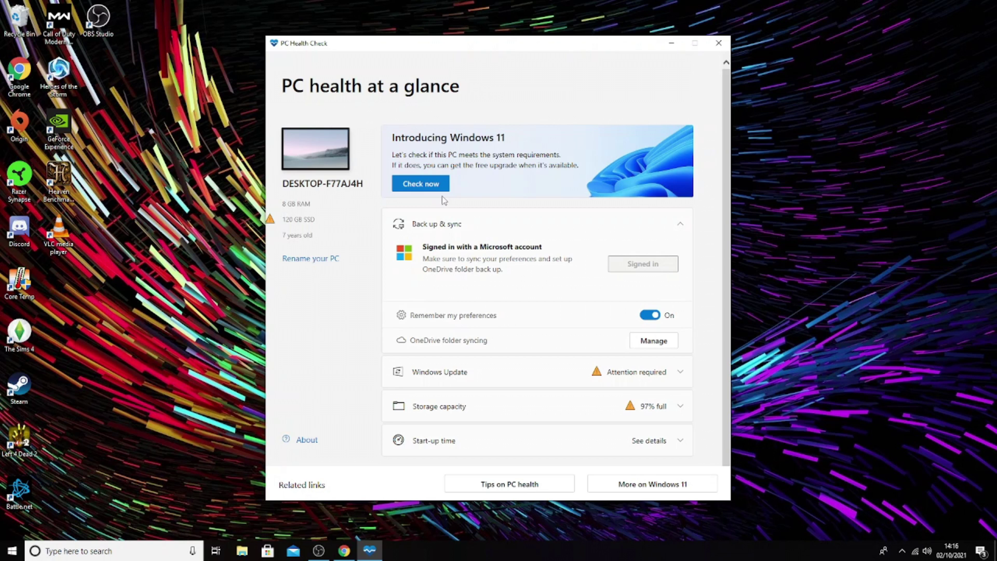
pyautogui.moveTo(415, 47); pyautogui.dragTo(405, 60)
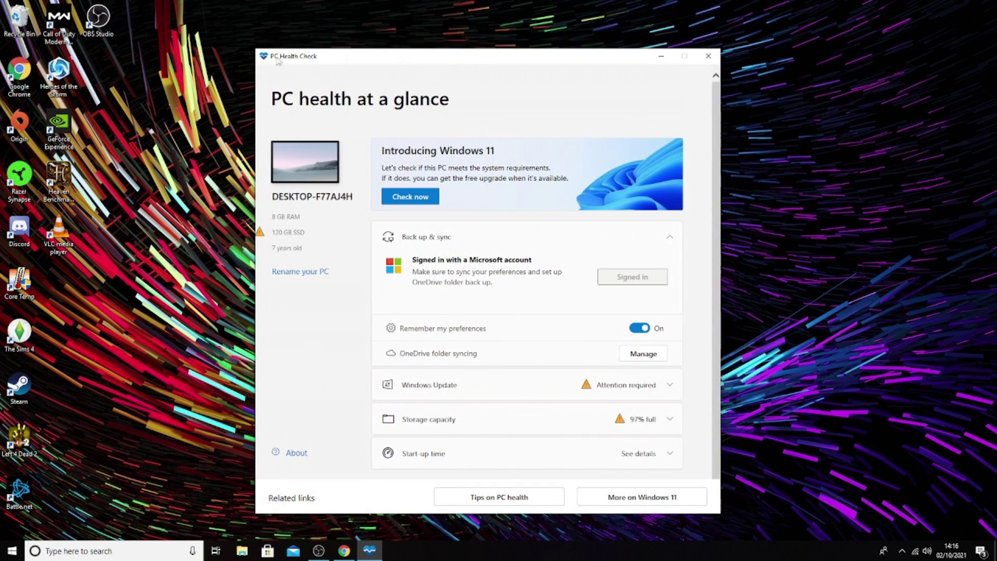
# Run the Windows 11 compatibility check and expand the full list of requirement results.
pyautogui.click(423, 197)
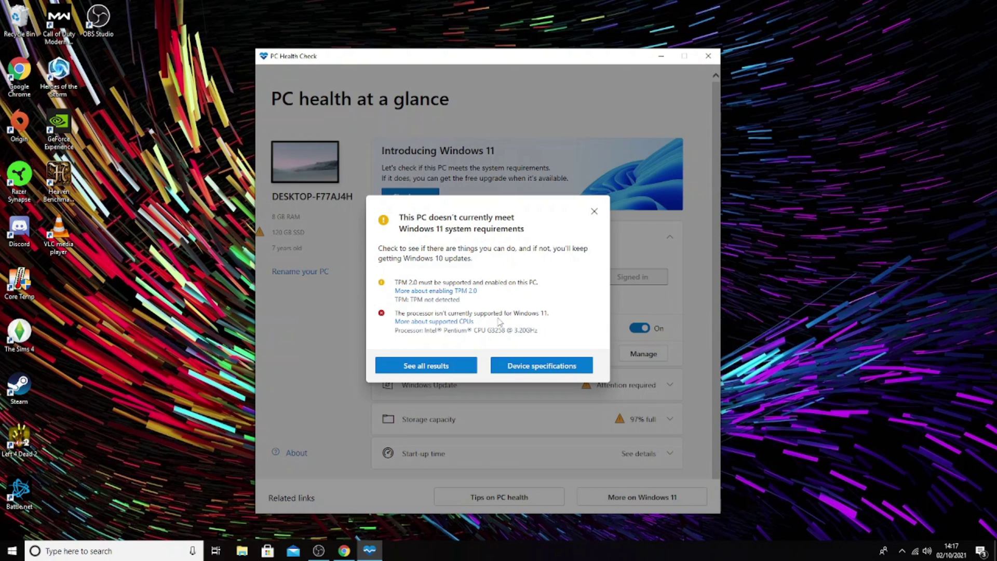
pyautogui.click(441, 366)
pyautogui.scroll(-1, 462, 312)
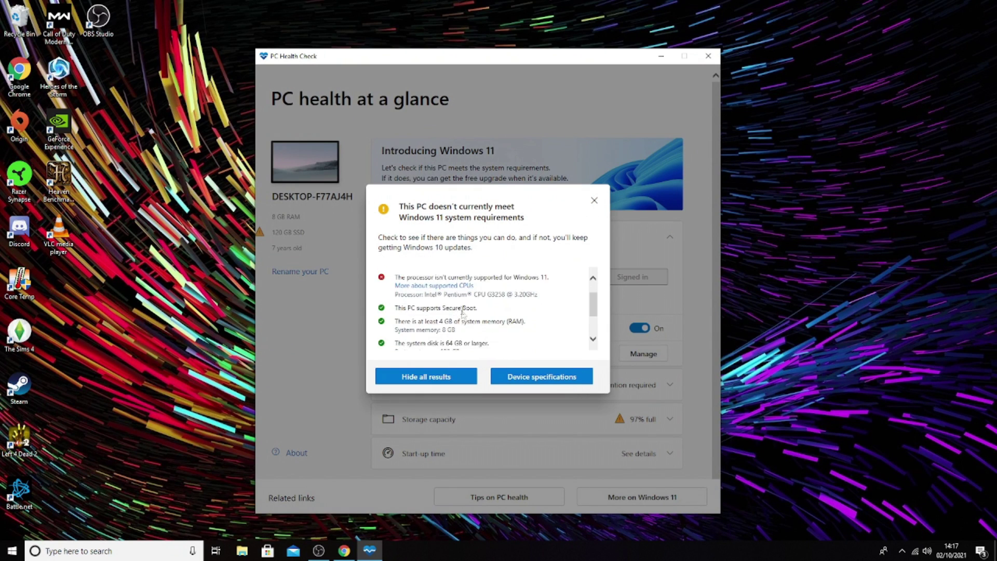
pyautogui.scroll(-2, 462, 312)
pyautogui.scroll(3, 462, 314)
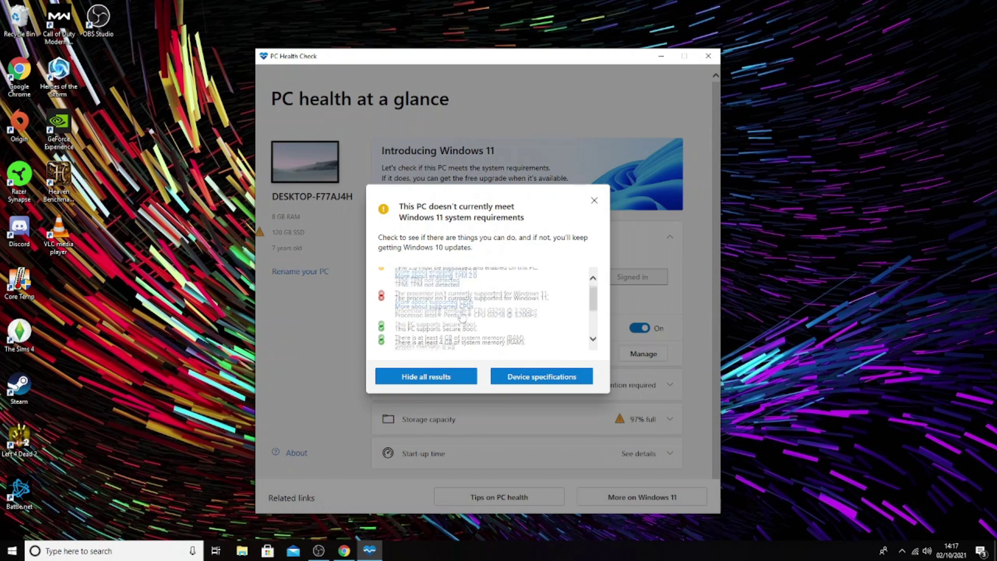
# Review the unsupported processor and TPM 2.0 failure lines, then close the results.
pyautogui.moveTo(395, 302); pyautogui.dragTo(561, 312)
pyautogui.click(562, 312)
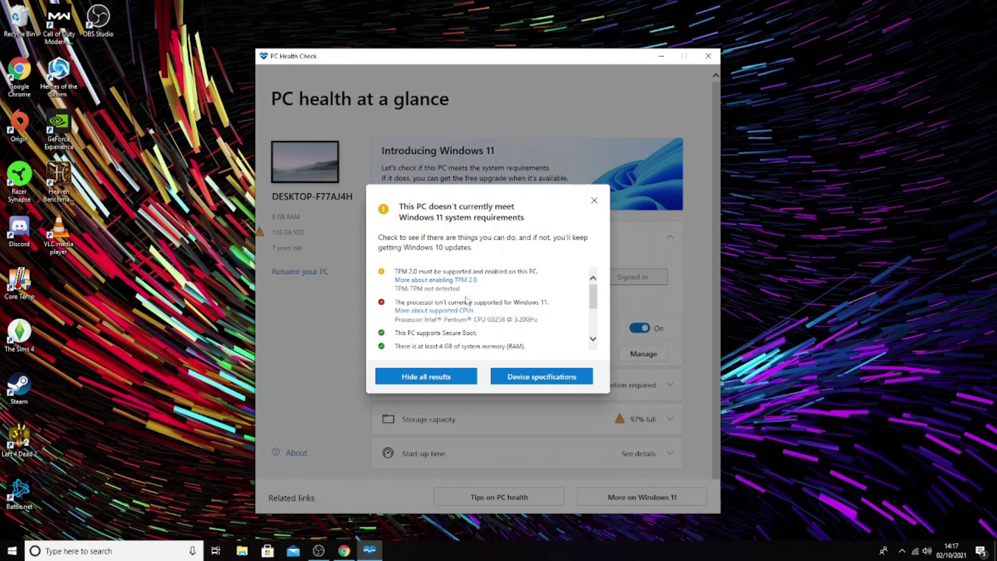
pyautogui.moveTo(430, 270)
pyautogui.mouseDown()
pyautogui.moveTo(412, 274)
pyautogui.moveTo(422, 272)
pyautogui.mouseUp()
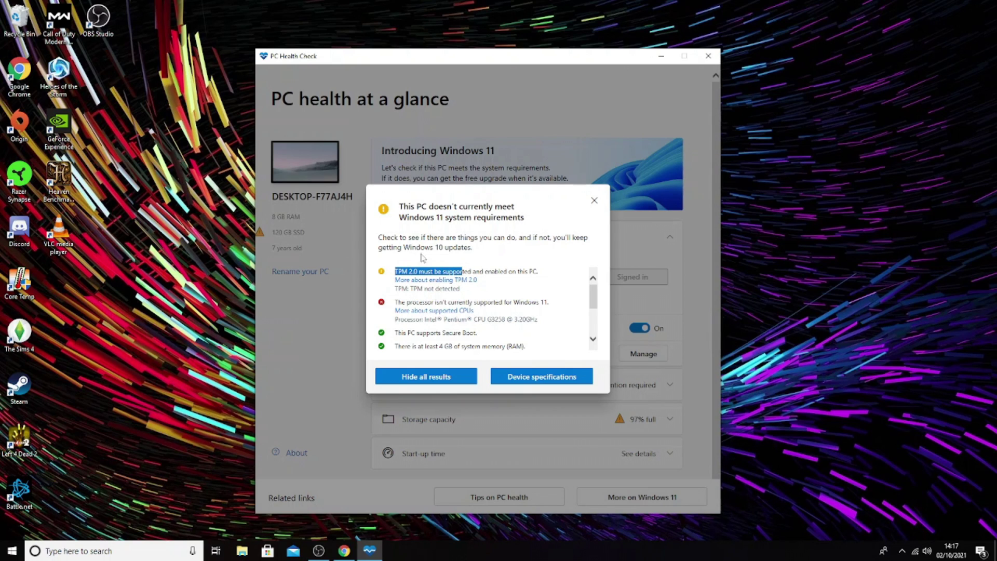
pyautogui.click(525, 284)
pyautogui.click(594, 202)
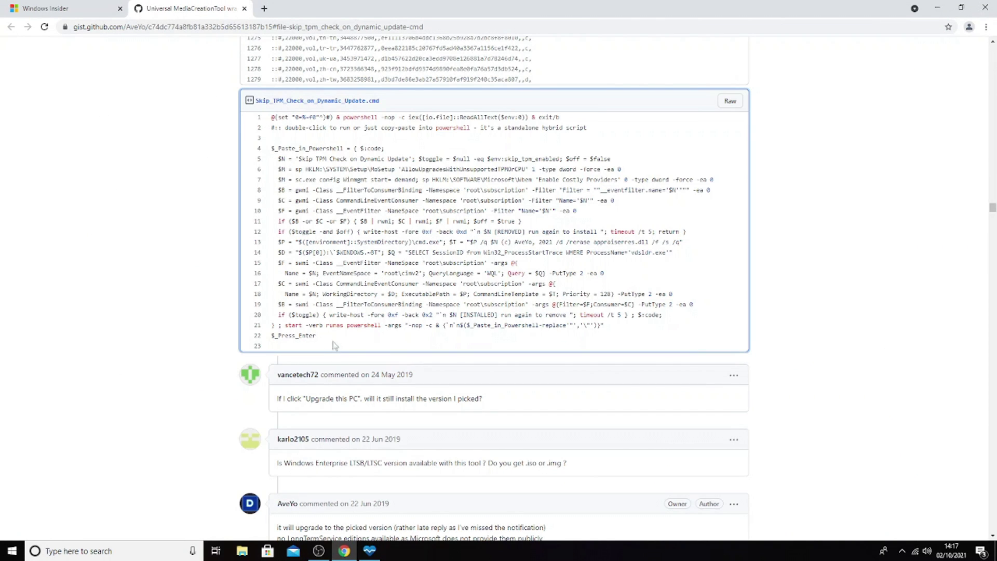
# Select all 22 lines of the Skip_TPM_Check_on_Dynamic_Update.cmd gist code and copy them.
pyautogui.moveTo(334, 345); pyautogui.dragTo(274, 118)
pyautogui.rightClick(288, 120)
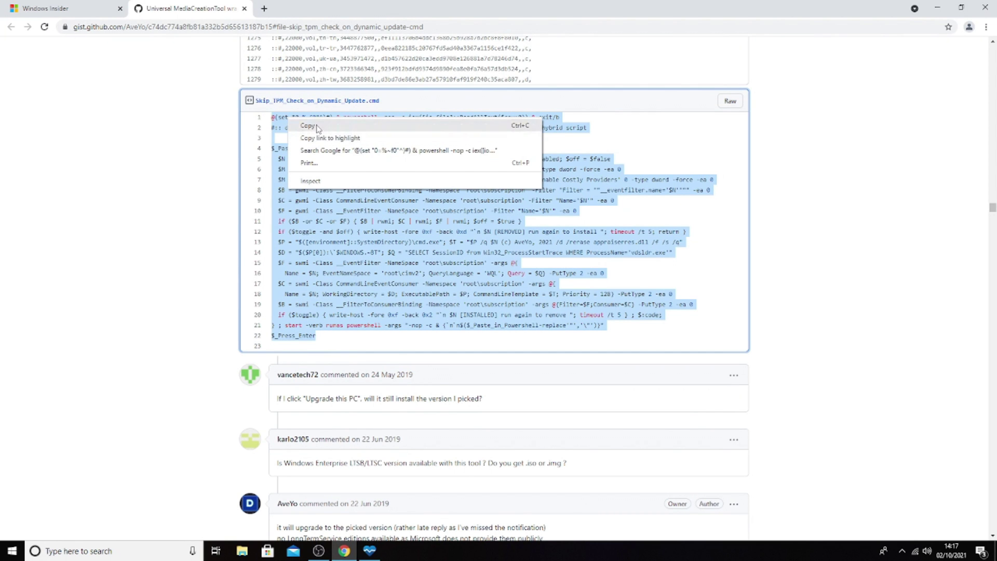
pyautogui.click(317, 126)
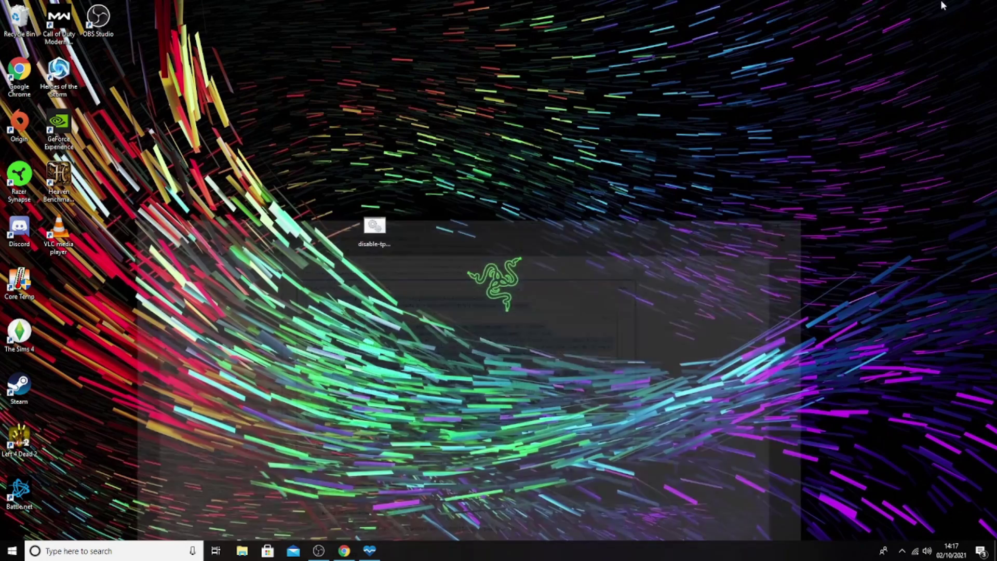
# Minimise Chrome and launch Notepad++ via search, with the script text in the editor.
pyautogui.click(938, 7)
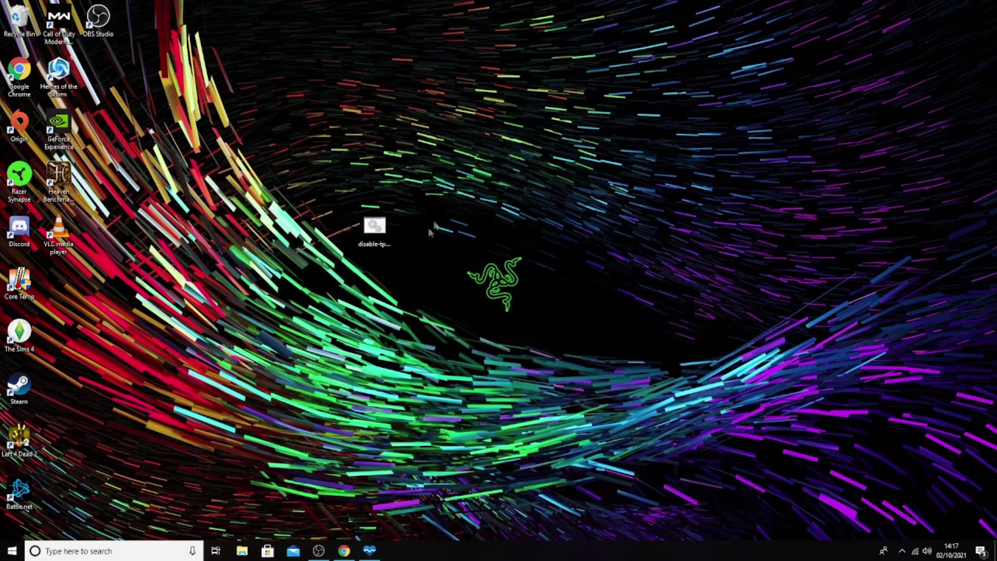
pyautogui.click(105, 554)
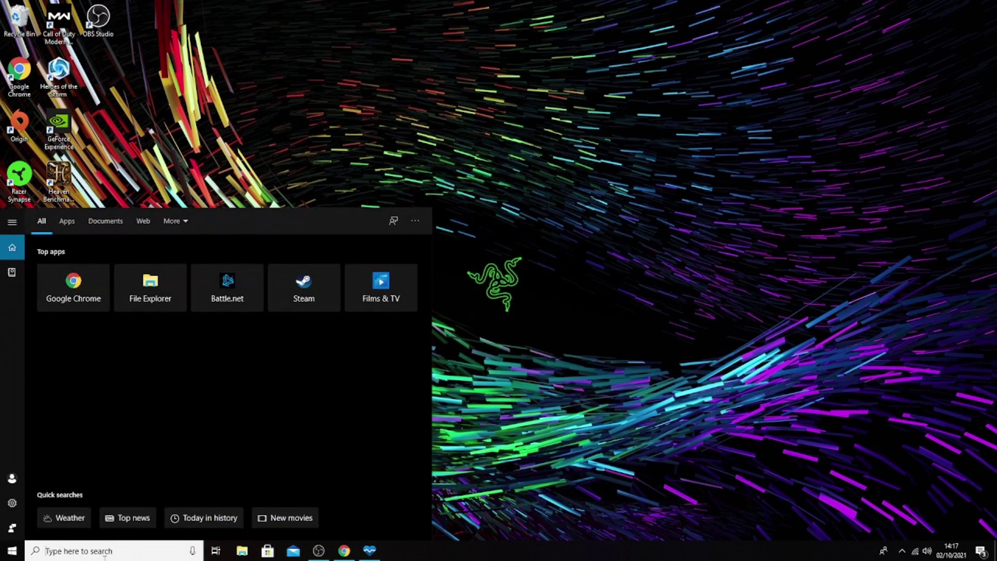
pyautogui.write('notepad')
pyautogui.press('Return')
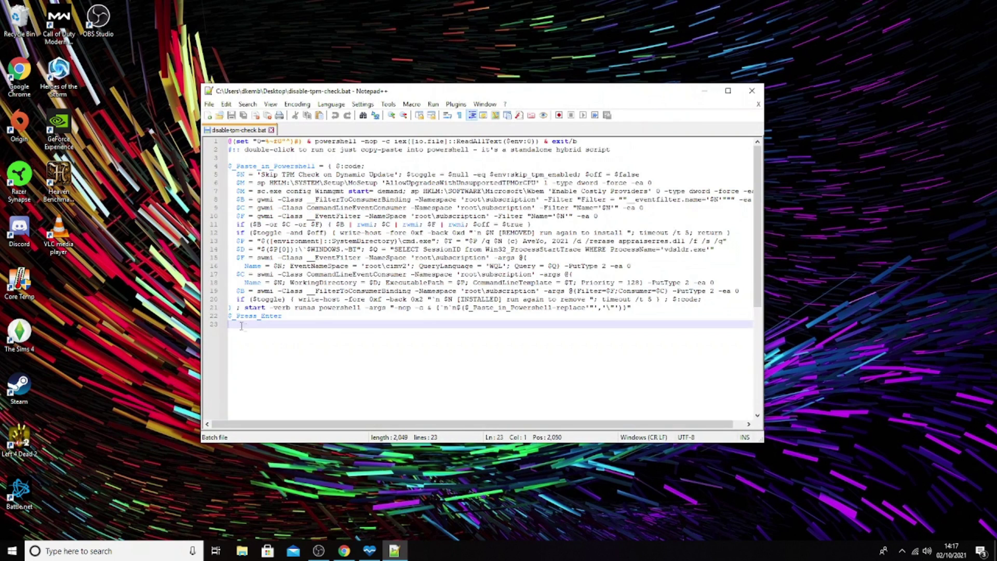
pyautogui.moveTo(241, 325); pyautogui.dragTo(214, 145)
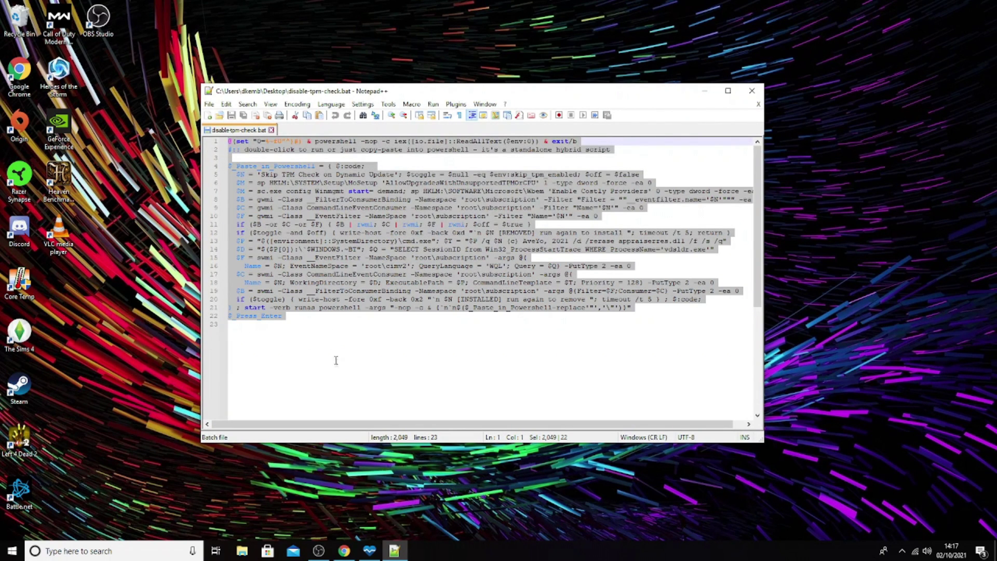
pyautogui.click(330, 345)
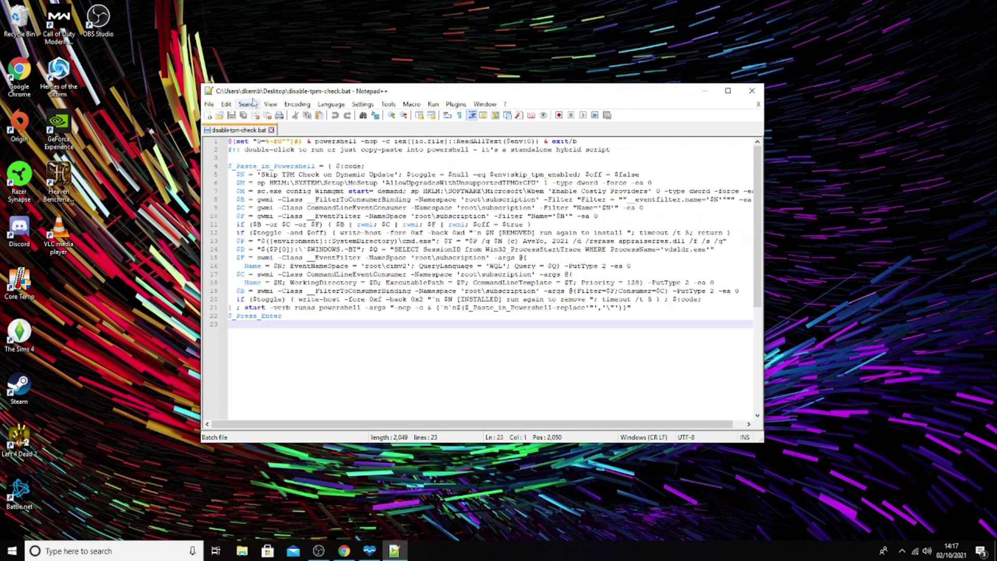
# Save the script on the Desktop as batch file disable-tpm-check, then close Notepad++.
pyautogui.click(209, 104)
pyautogui.click(231, 196)
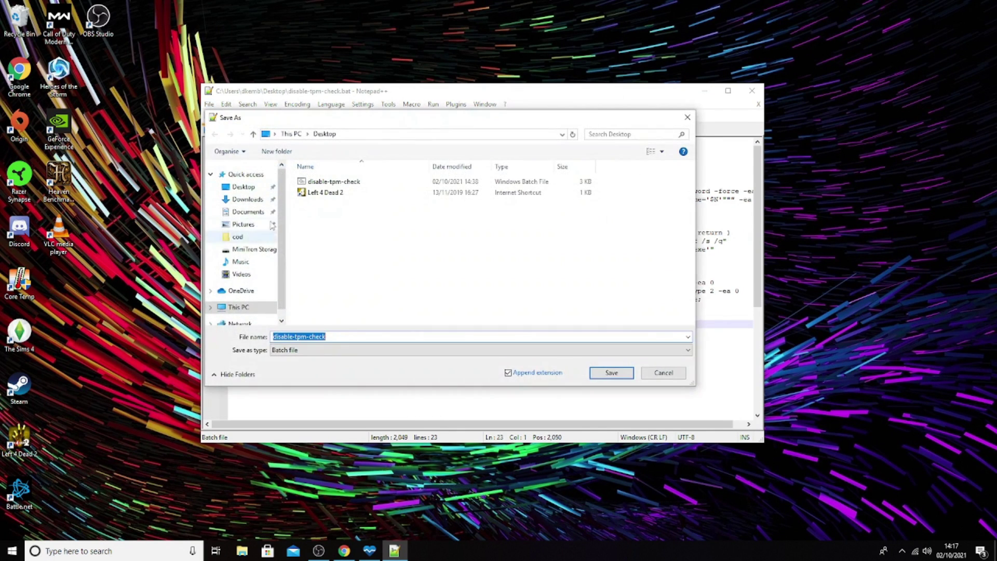
pyautogui.click(332, 186)
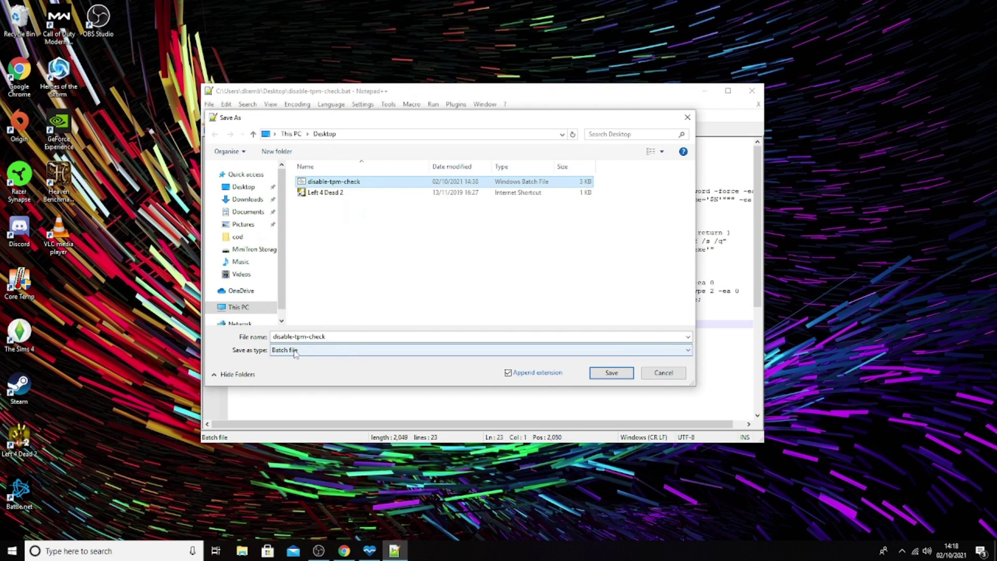
pyautogui.click(611, 372)
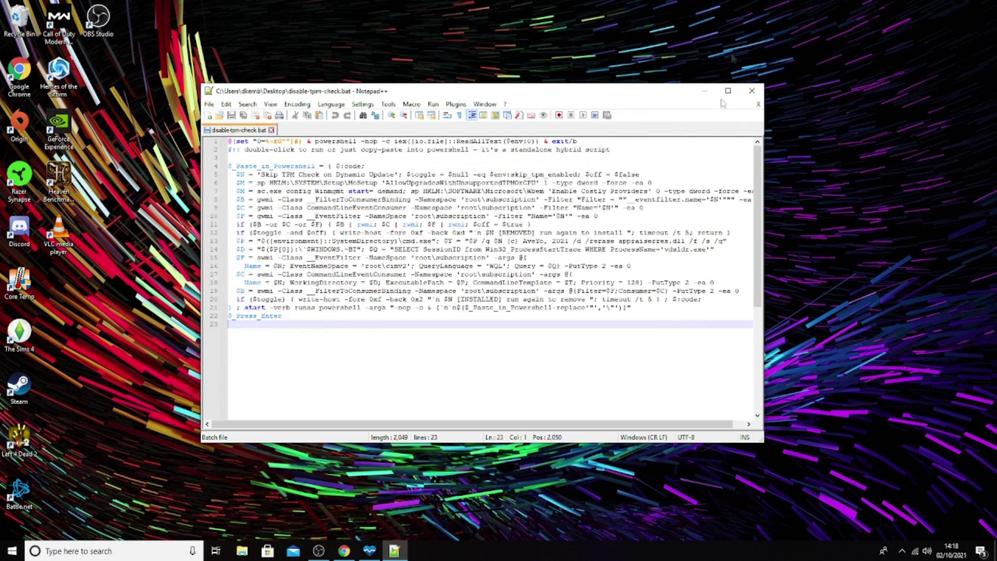
pyautogui.click(752, 91)
pyautogui.click(374, 228)
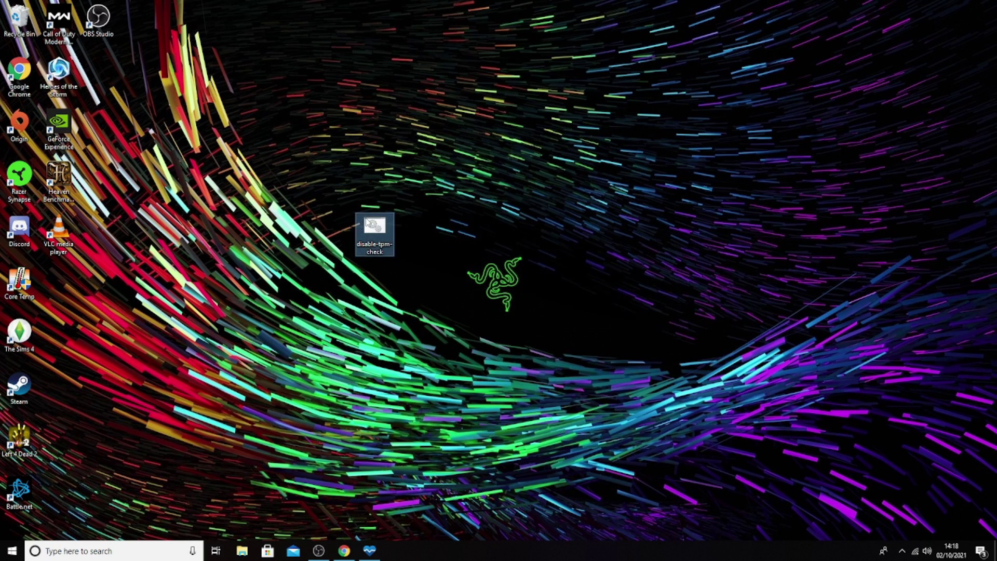
# Run disable-tpm-check.bat so Skip TPM Check on Dynamic Update reports [INSTALLED].
pyautogui.doubleClick(372, 226)
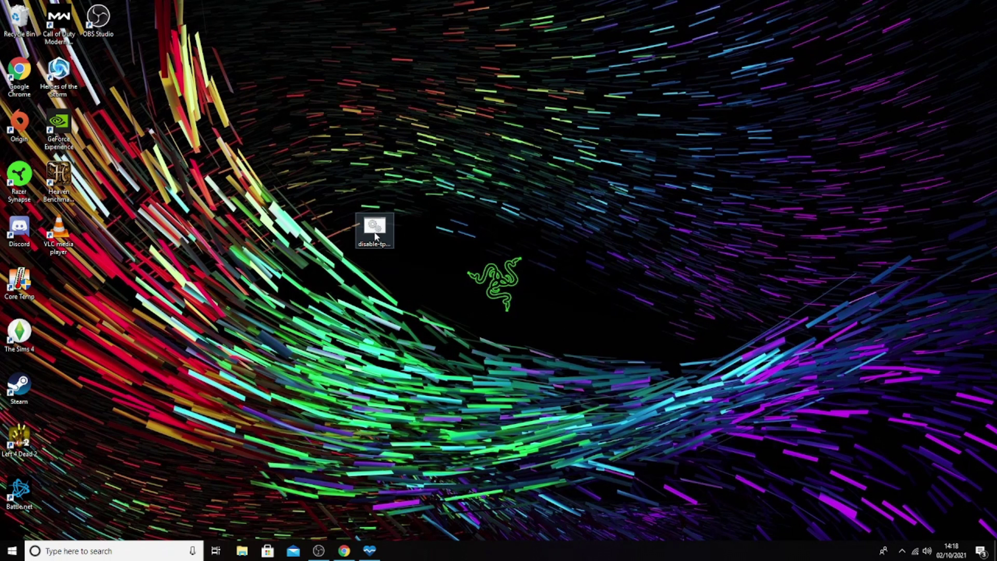
# Rerun the PC Health Check compatibility test, note TPM 2.0 still fails, then minimise it.
pyautogui.click(369, 550)
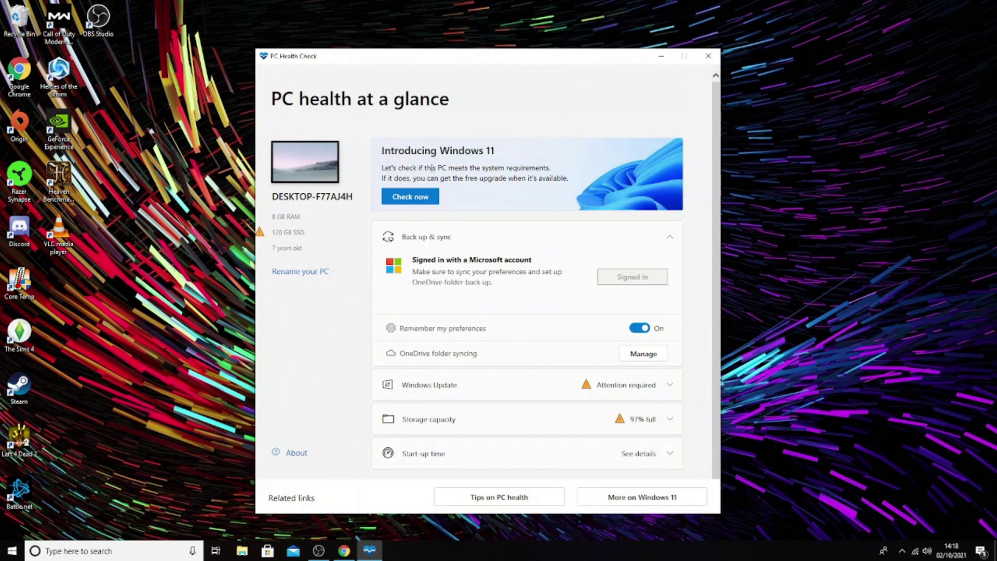
pyautogui.click(411, 197)
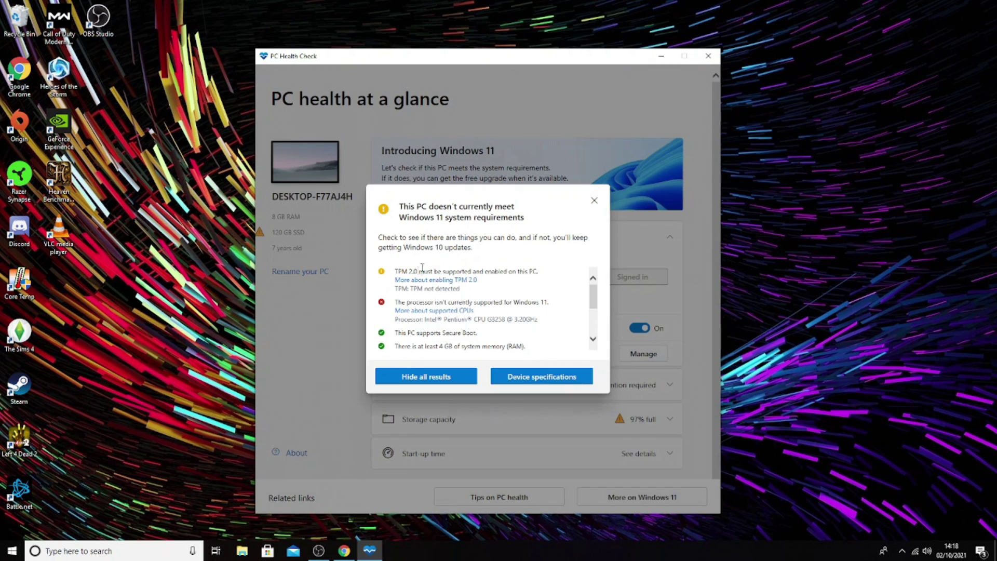
pyautogui.moveTo(396, 269); pyautogui.dragTo(505, 275)
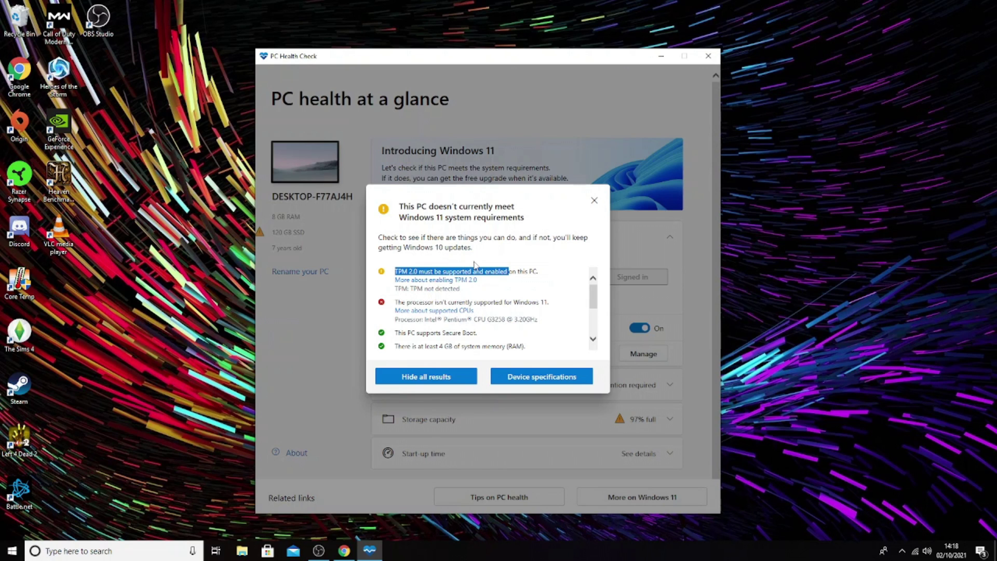
pyautogui.click(594, 200)
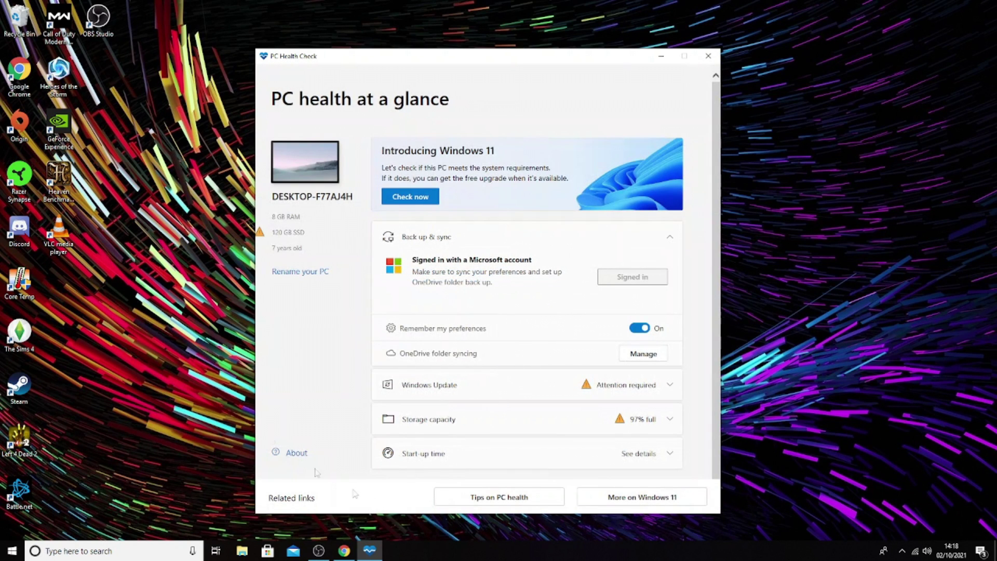
pyautogui.click(661, 56)
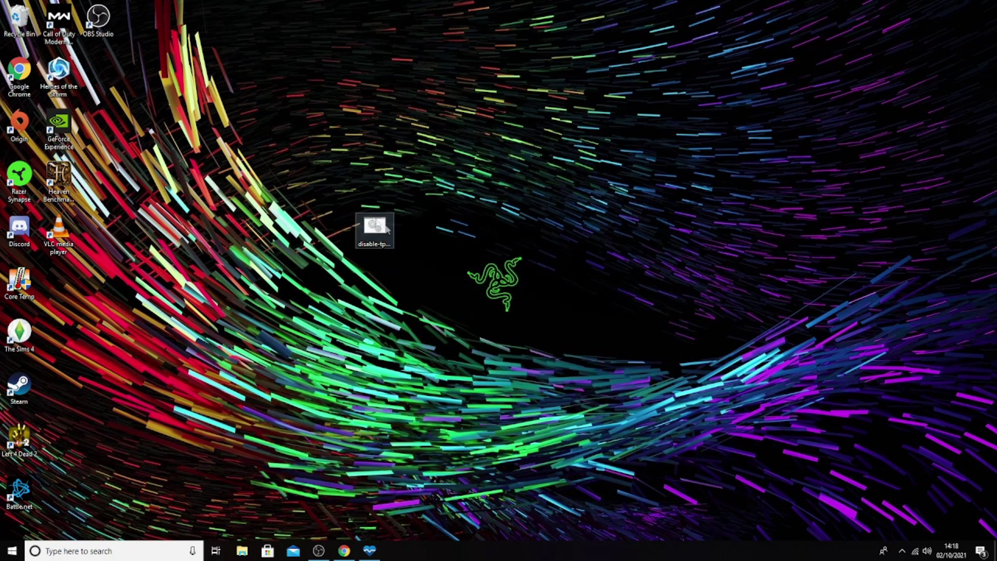
pyautogui.click(375, 229)
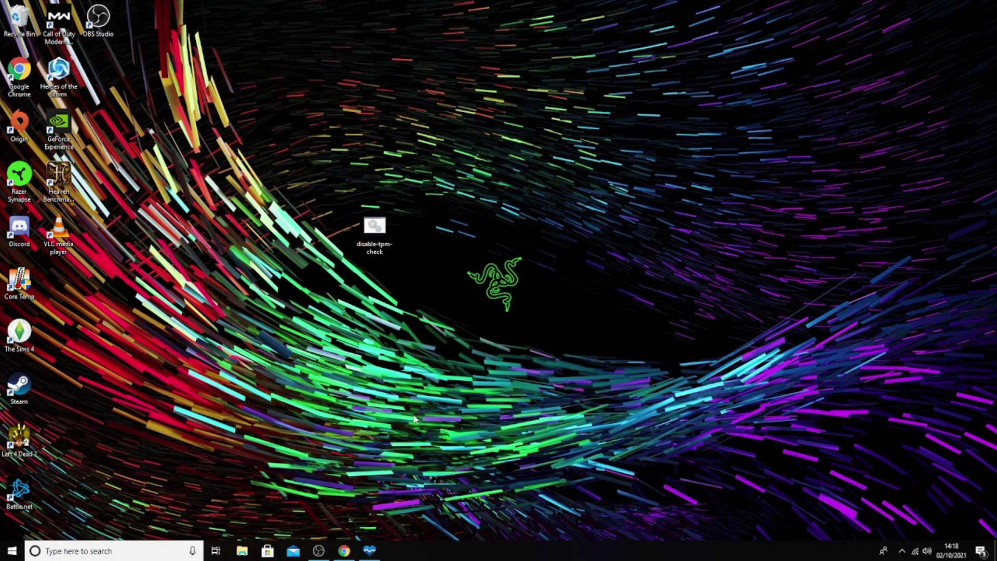
# From Chrome's Windows Insider guide tab, open Windows Settings on the Windows Insider Programme page.
pyautogui.click(343, 551)
pyautogui.click(138, 209)
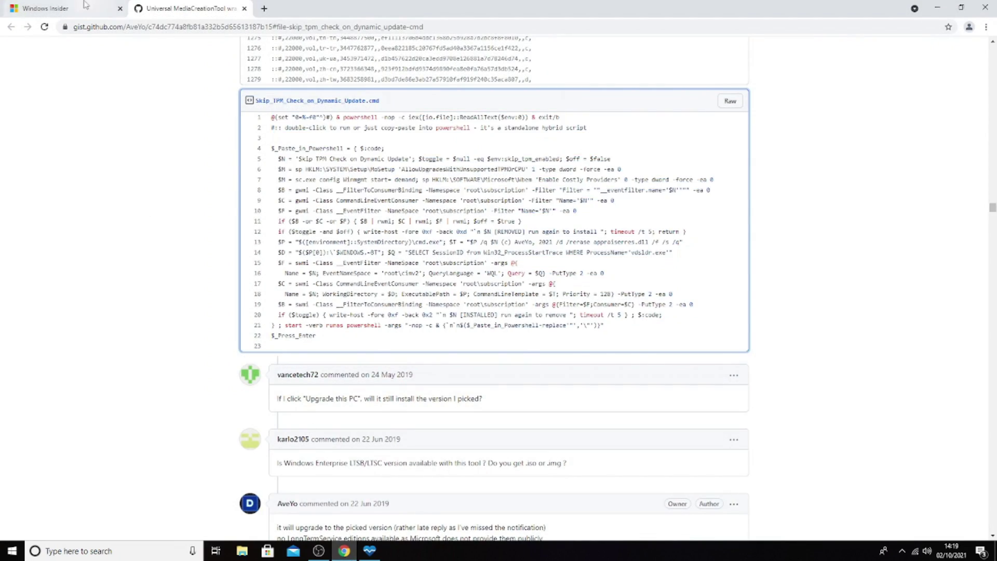
pyautogui.click(86, 6)
pyautogui.scroll(2, 104, 267)
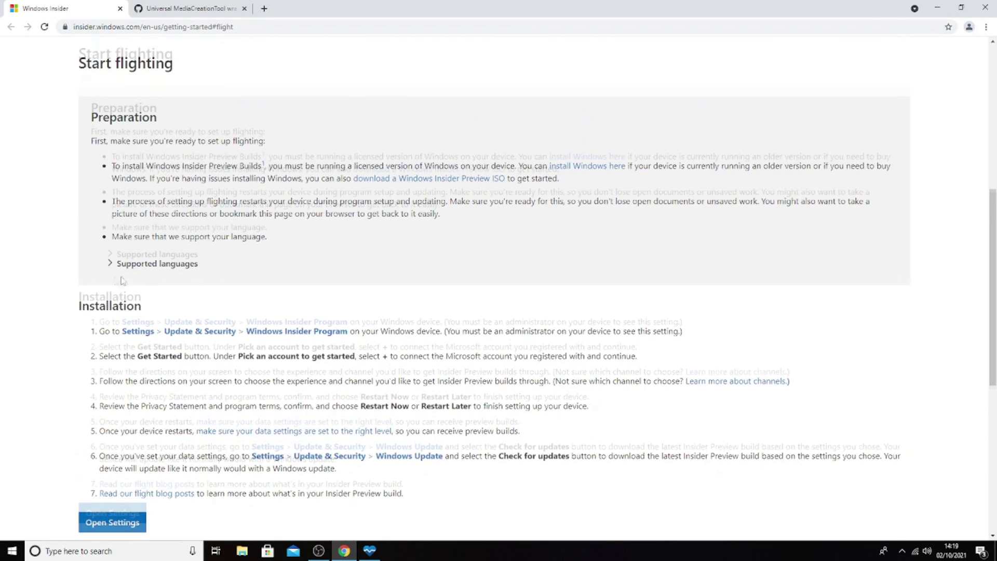
pyautogui.scroll(-3, 122, 280)
pyautogui.click(139, 373)
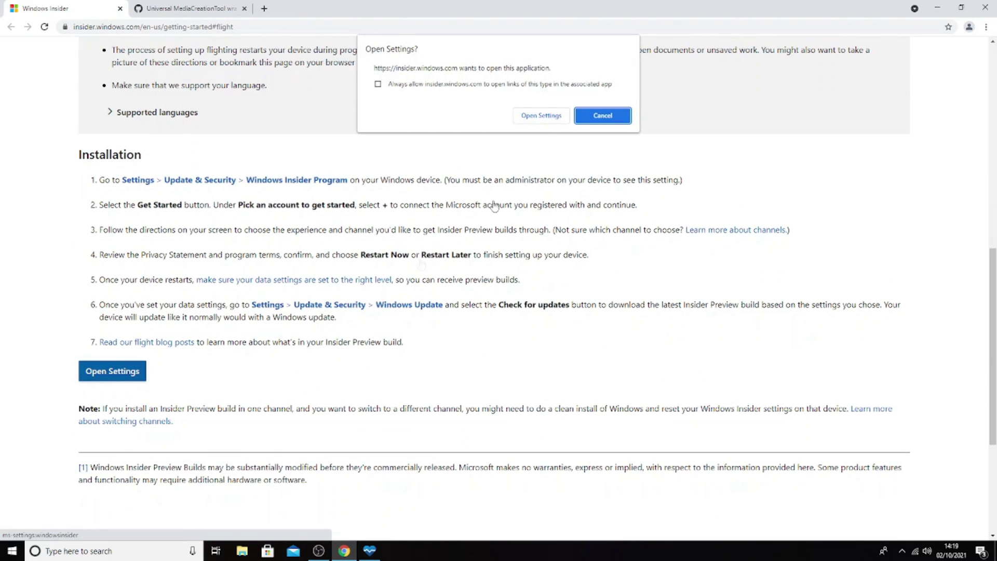
pyautogui.click(541, 116)
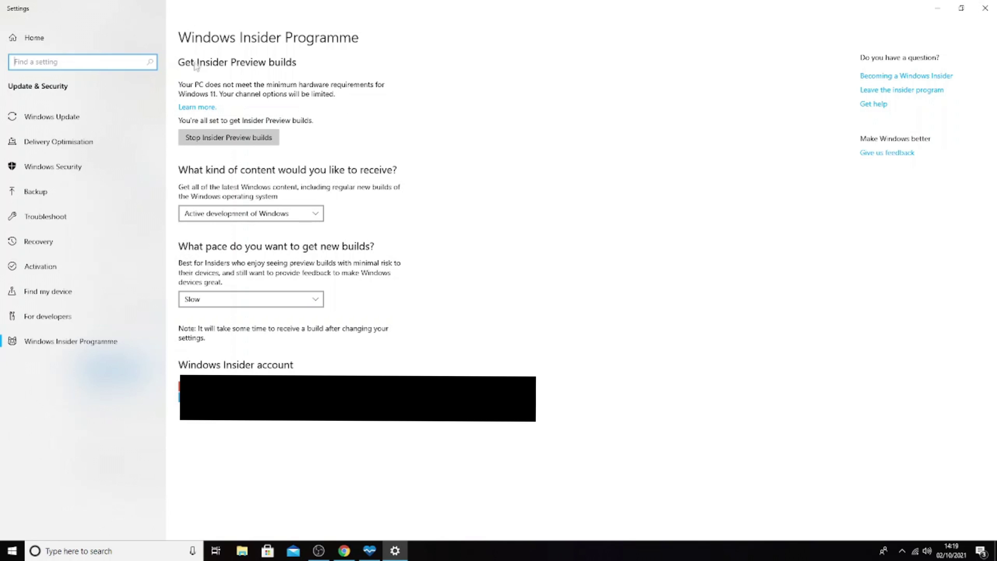
# Confirm the Insider channel is Active development of Windows, then go to Windows Update.
pyautogui.click(256, 69)
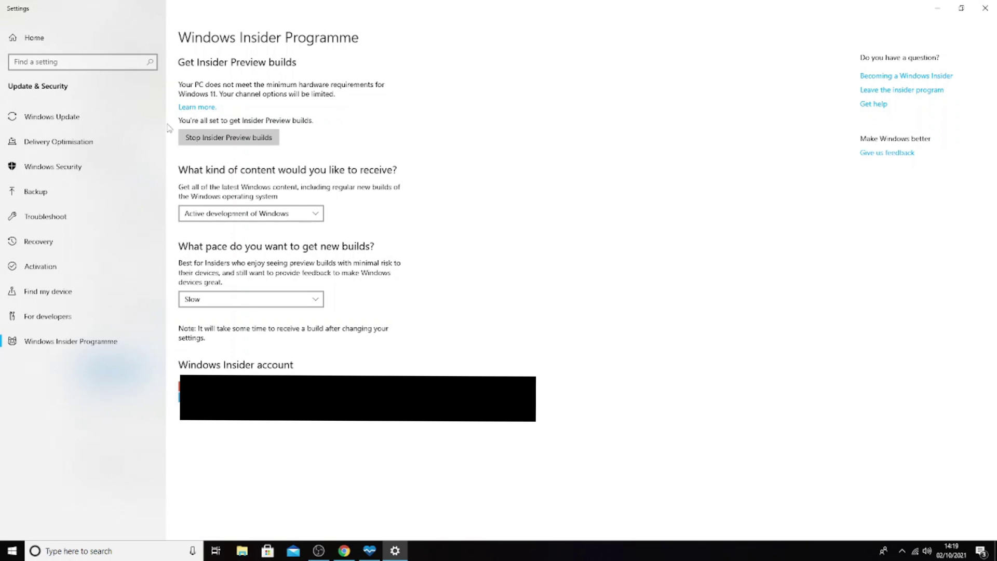
pyautogui.click(72, 121)
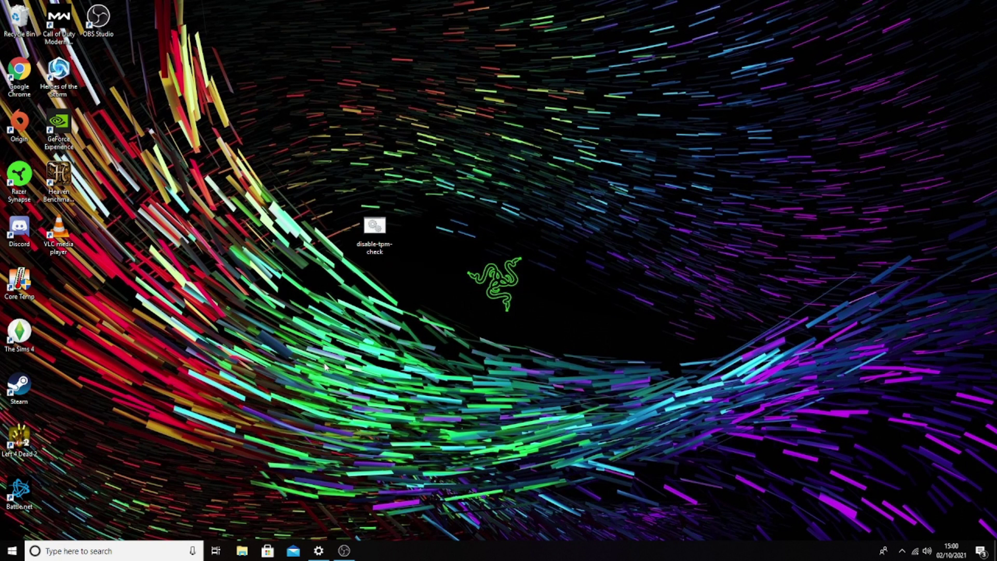
# Restore Settings on Windows Update and check Windows 11 Insider Preview 22468.1000 shows Pending download.
pyautogui.click(103, 550)
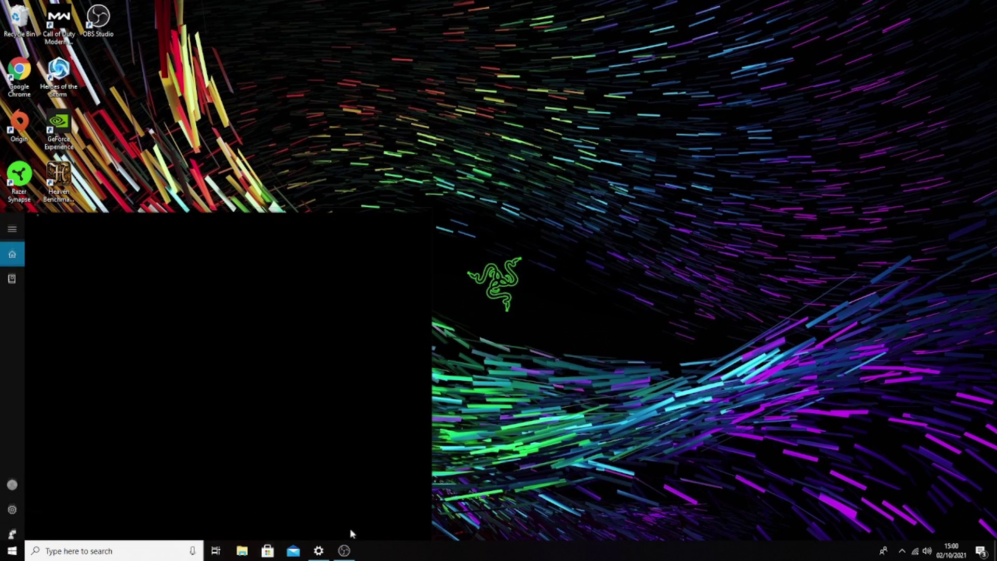
pyautogui.click(318, 551)
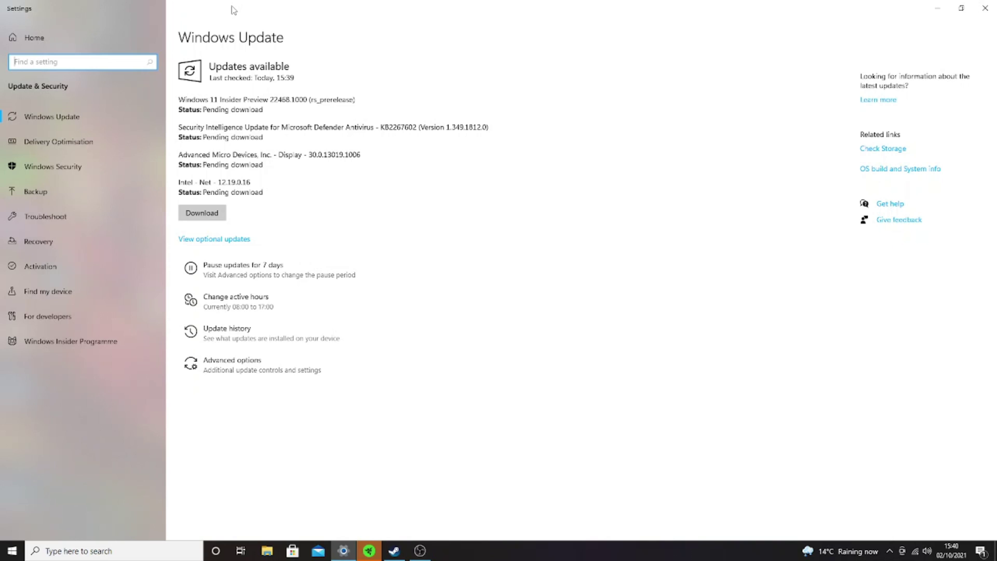
pyautogui.moveTo(274, 109); pyautogui.dragTo(169, 97)
pyautogui.click(276, 106)
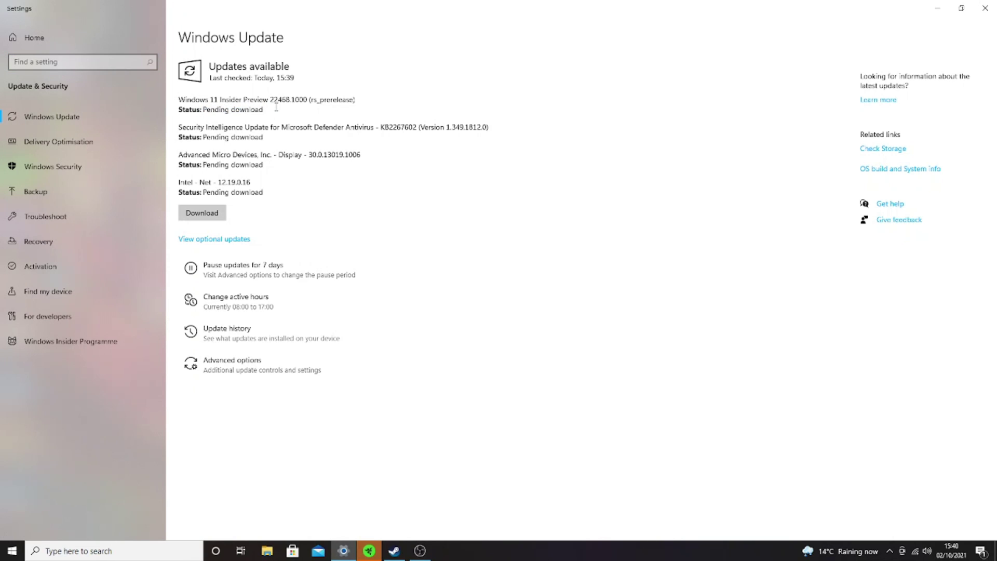